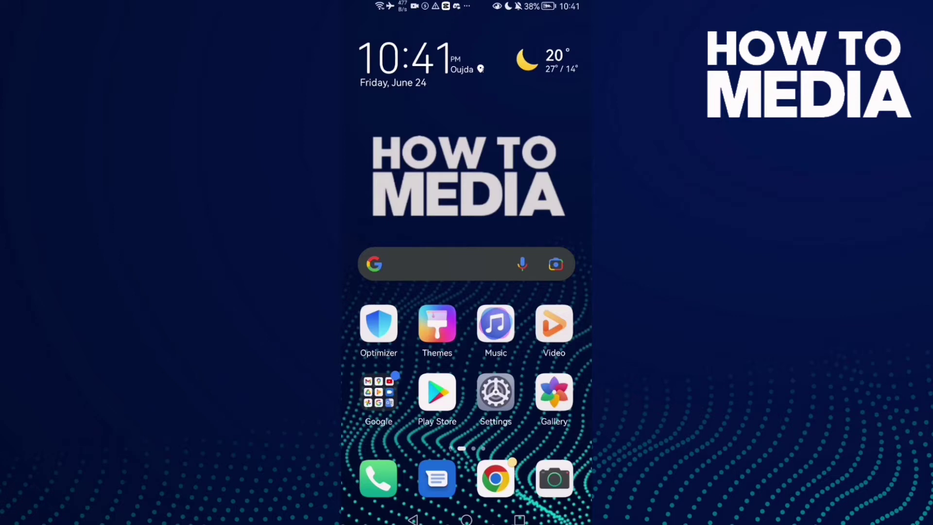
- Launch WhatsApp from its home screen page to reach the chats list
left_click_drag(525, 364, 379, 364)
left_click(379, 53)
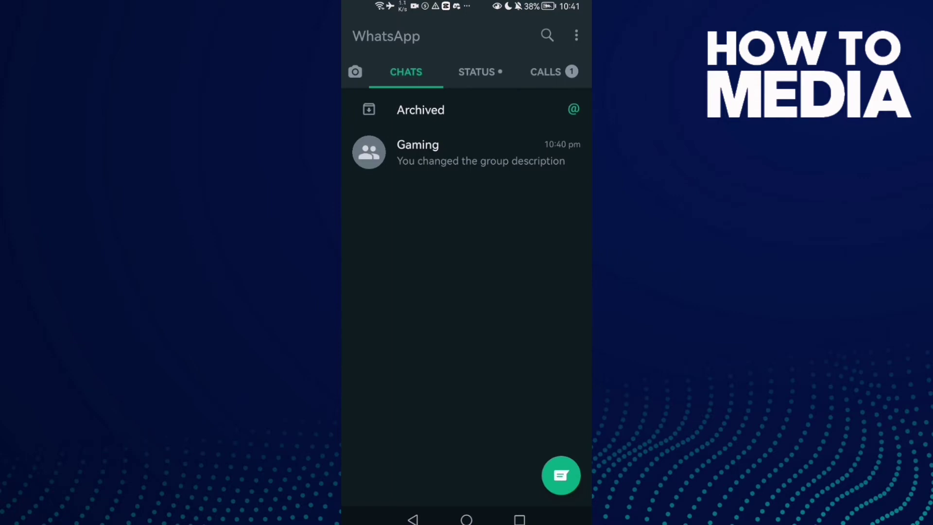
- Open the Gaming group chat and its Group info page showing description 'Hi'
left_click(489, 150)
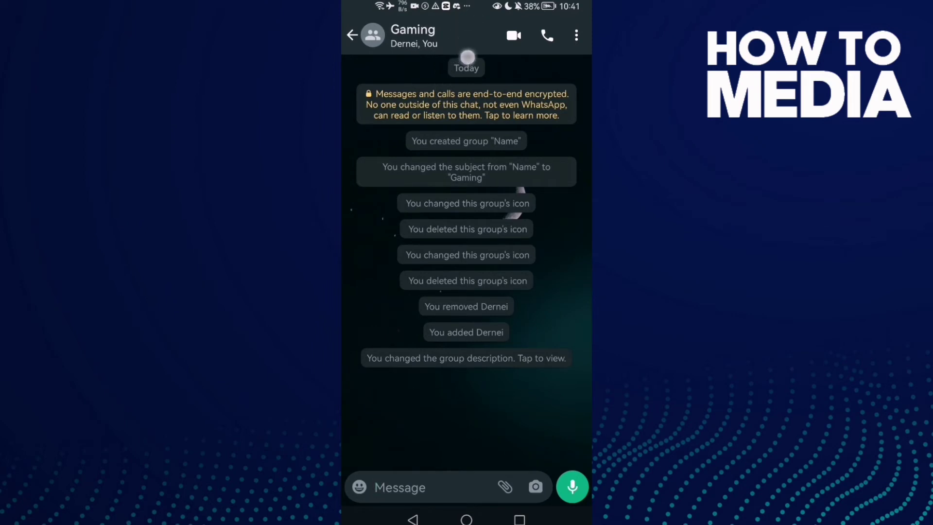
left_click(437, 37)
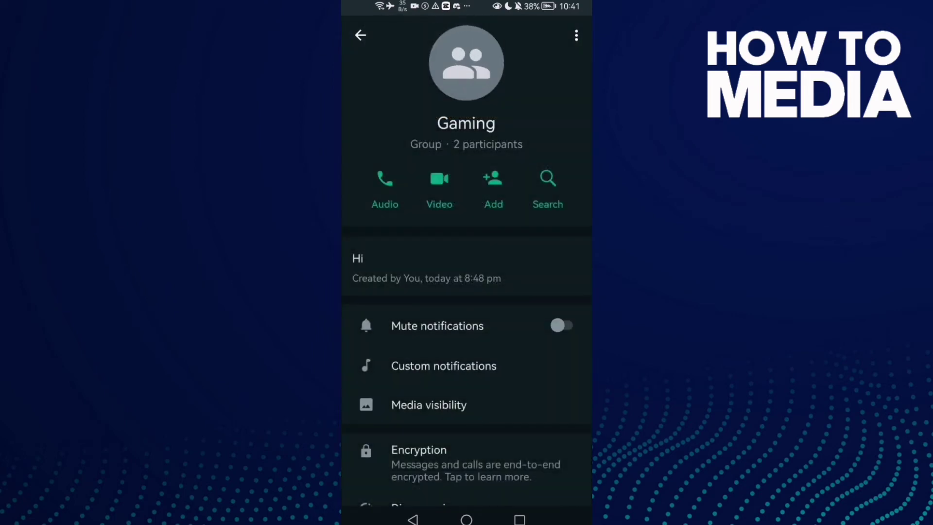
scroll(519, 314, "down", 8)
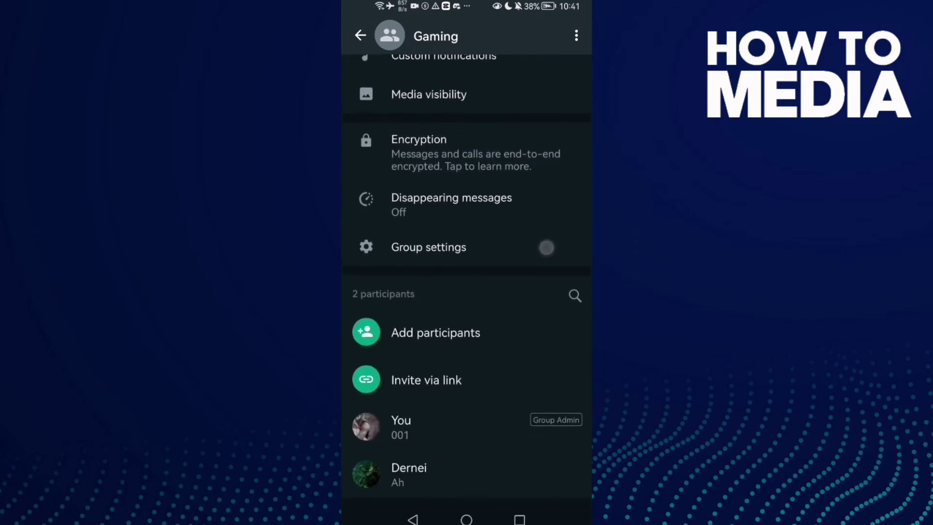
scroll(519, 314, "up", 8)
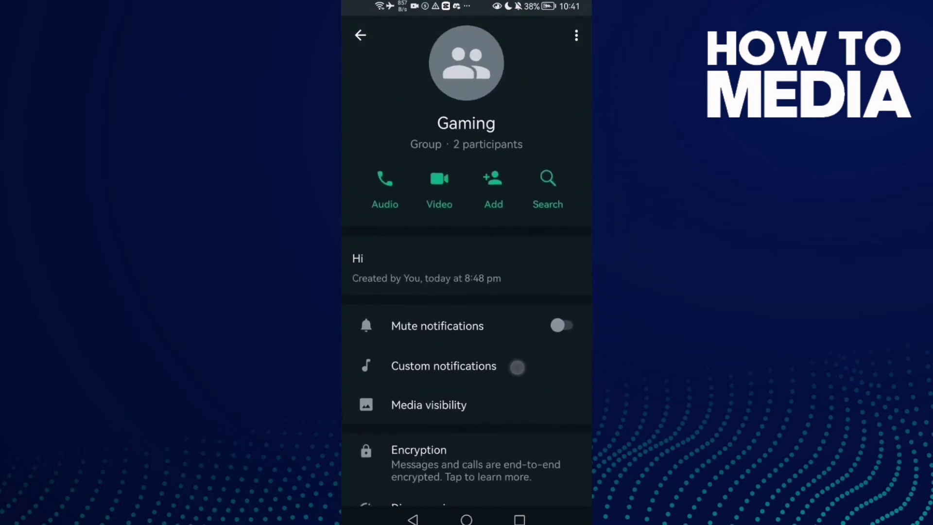
scroll(467, 270, "down", 1)
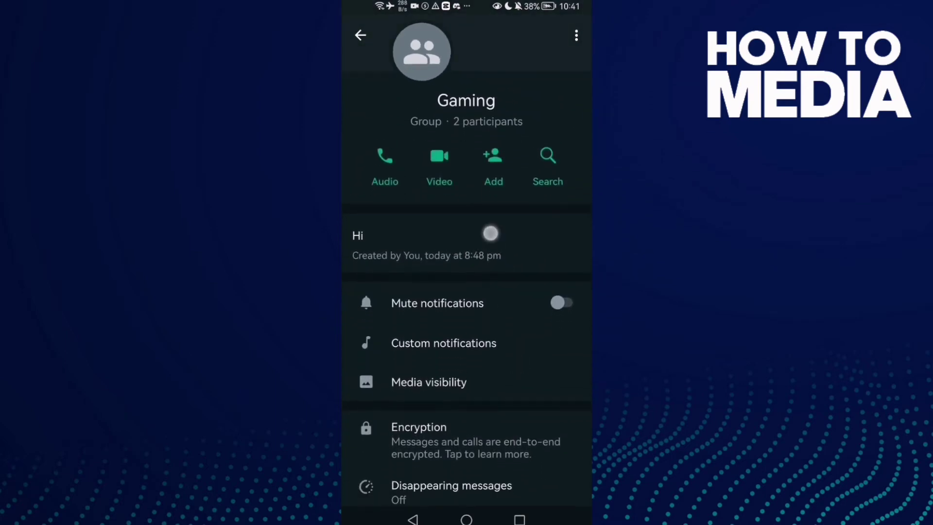
- Delete the 'Hi' group description, save it empty, and go back to the Gaming chat
left_click(489, 241)
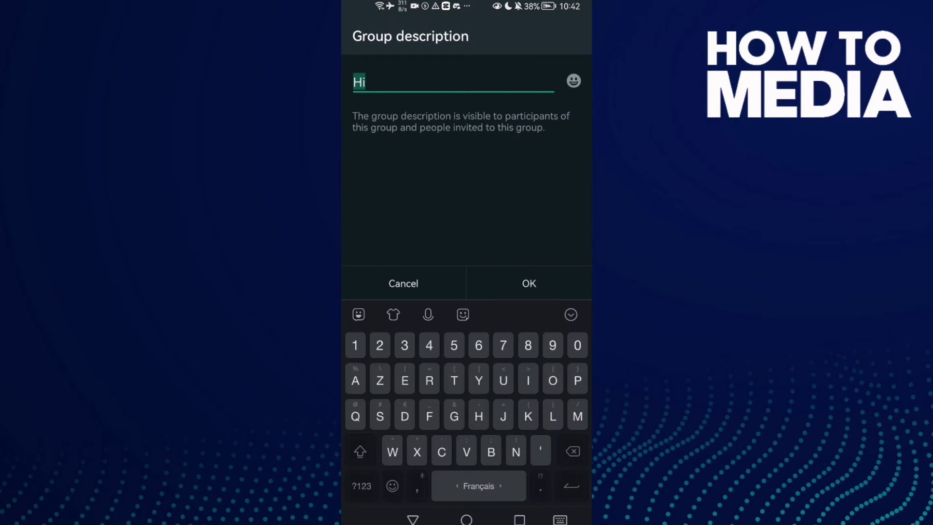
left_click(572, 451)
left_click(529, 283)
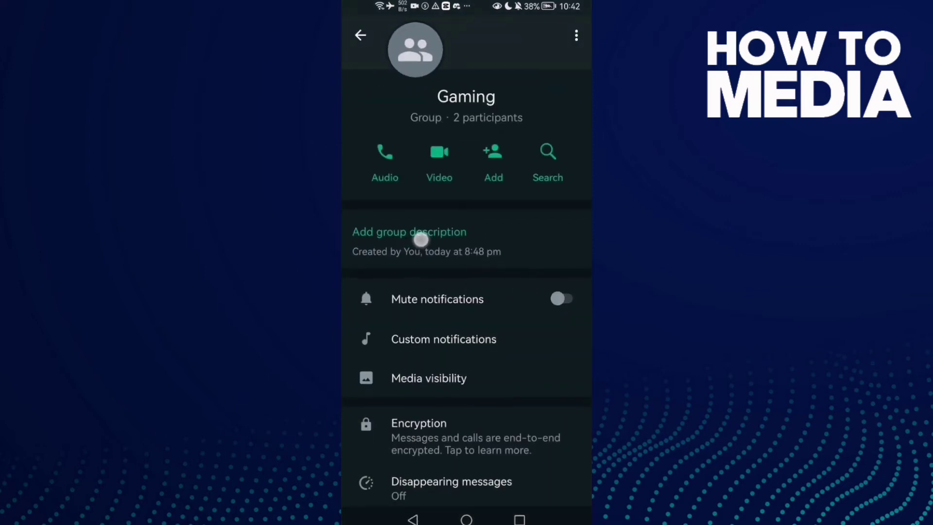
mouse_move(421, 239)
left_mouse_down()
mouse_move(488, 230)
mouse_move(489, 202)
left_mouse_up()
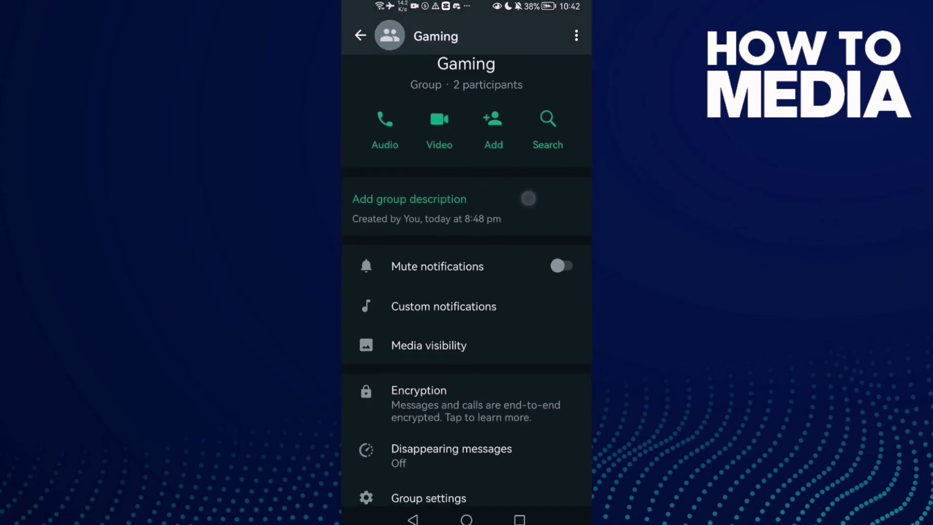
left_click(413, 519)
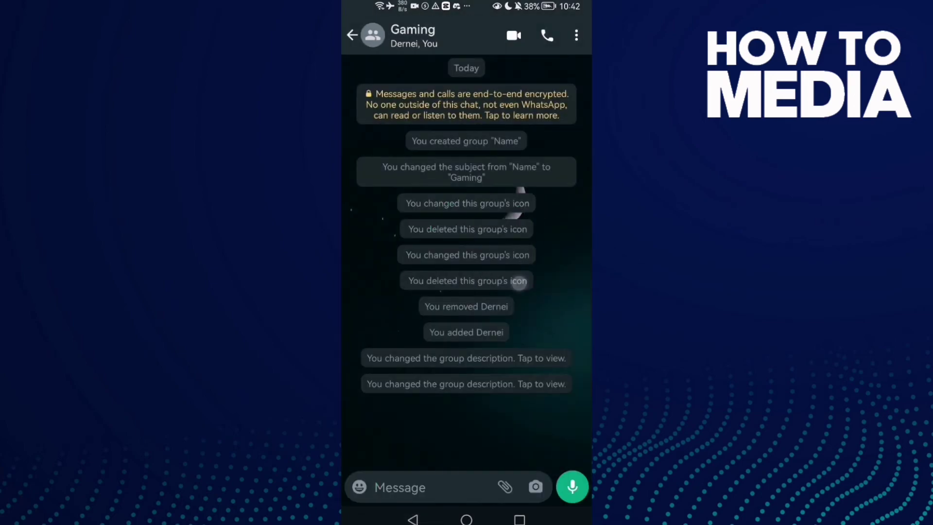
- Leave WhatsApp for the Android home screen
left_click(465, 520)
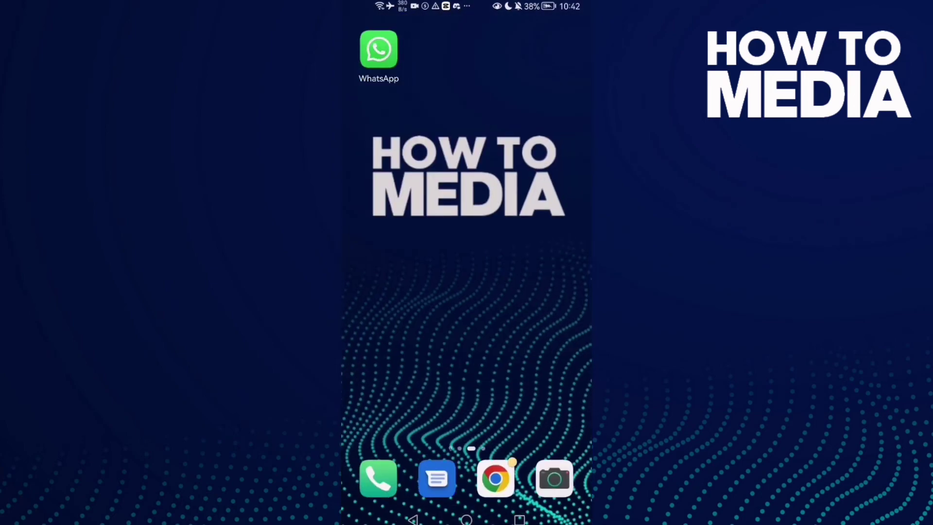